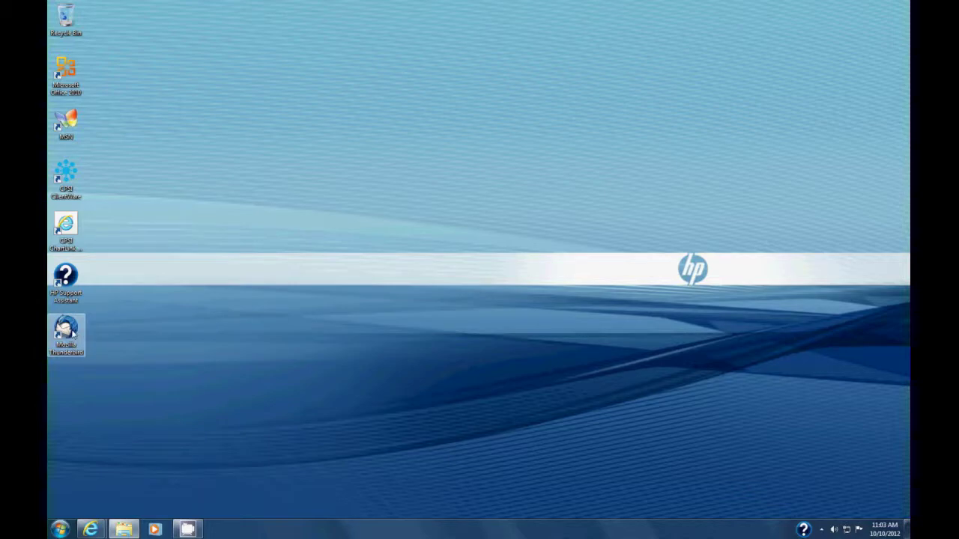
Step: Launch Thunderbird and skip the new-address offer to set up an existing email account
double_click(72, 335)
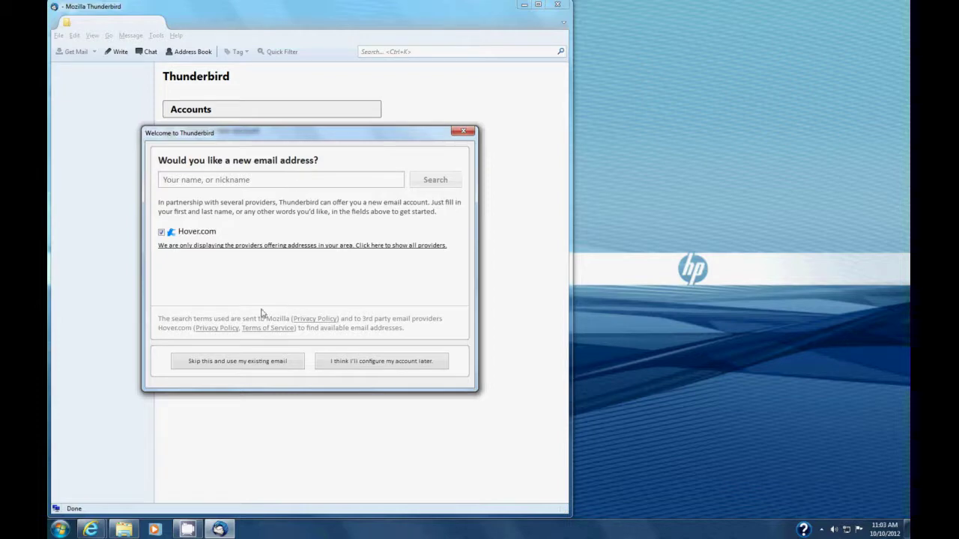
click(234, 366)
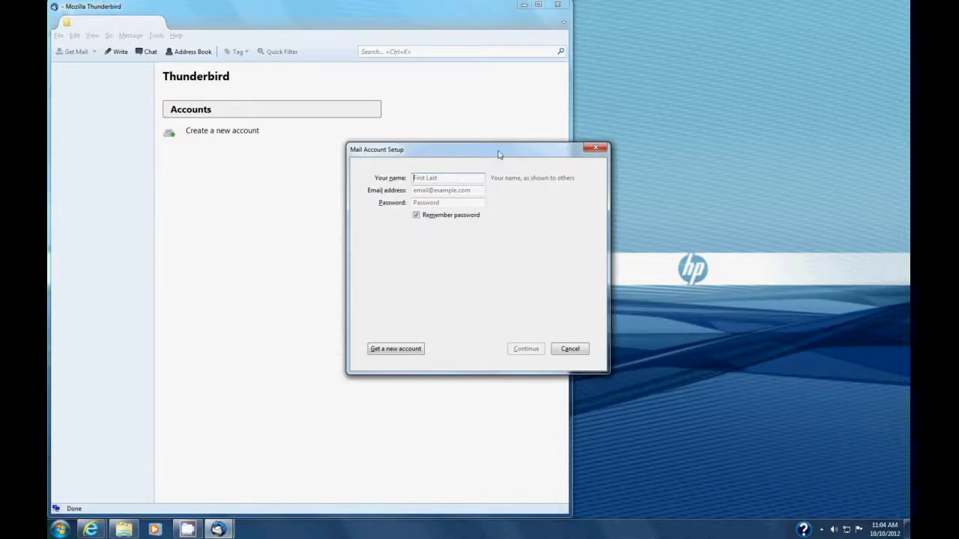
Step: Enter the display name, the Gmail address and the account password, then submit them for server lookup
drag(499, 154, 454, 173)
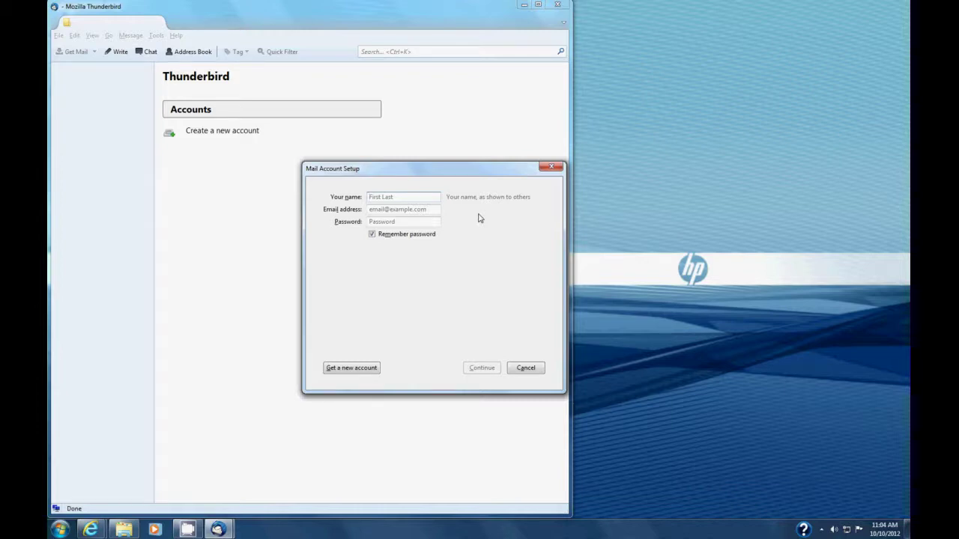
text(Humphr)
text(eys)
text( County )
text(Tea Pa)
text(rty (Y)
text(outube)
text())
click(411, 210)
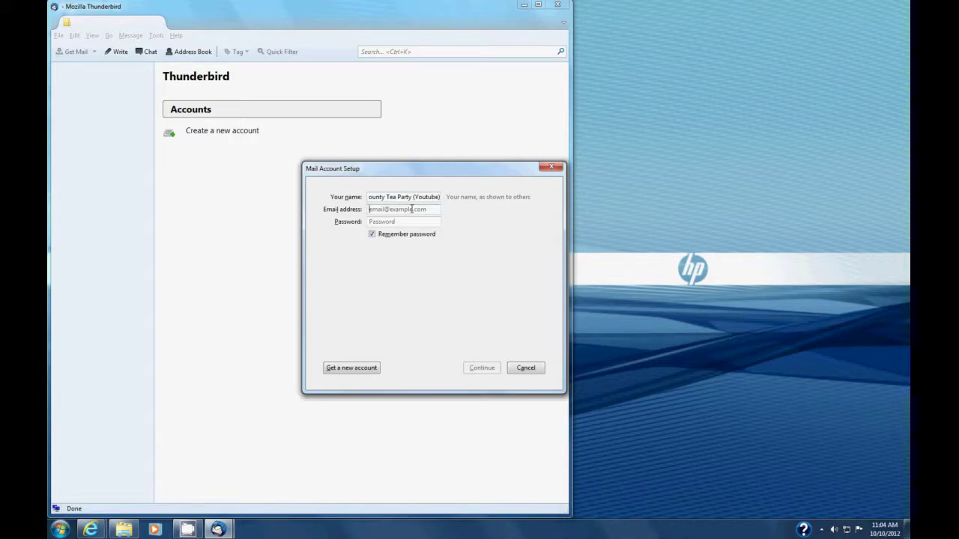
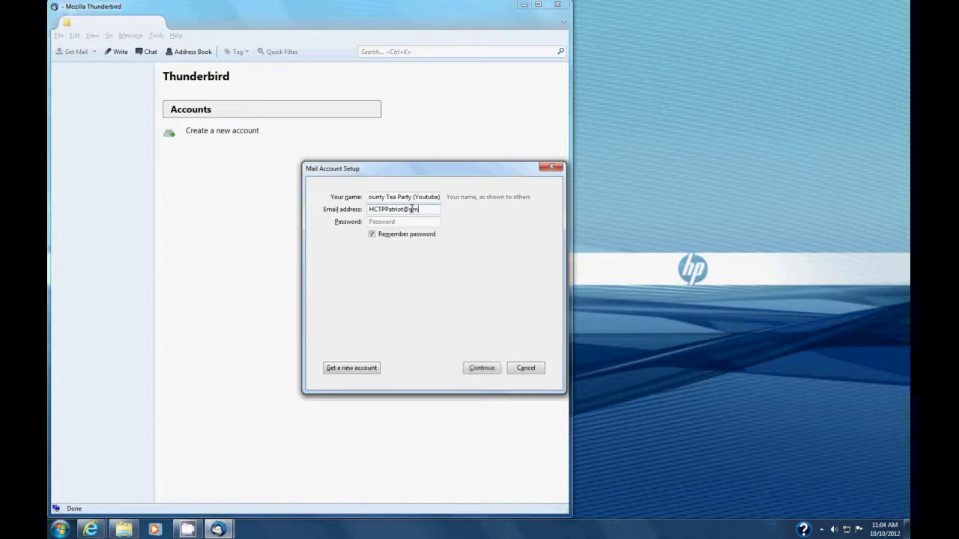
click(408, 222)
text(*****)
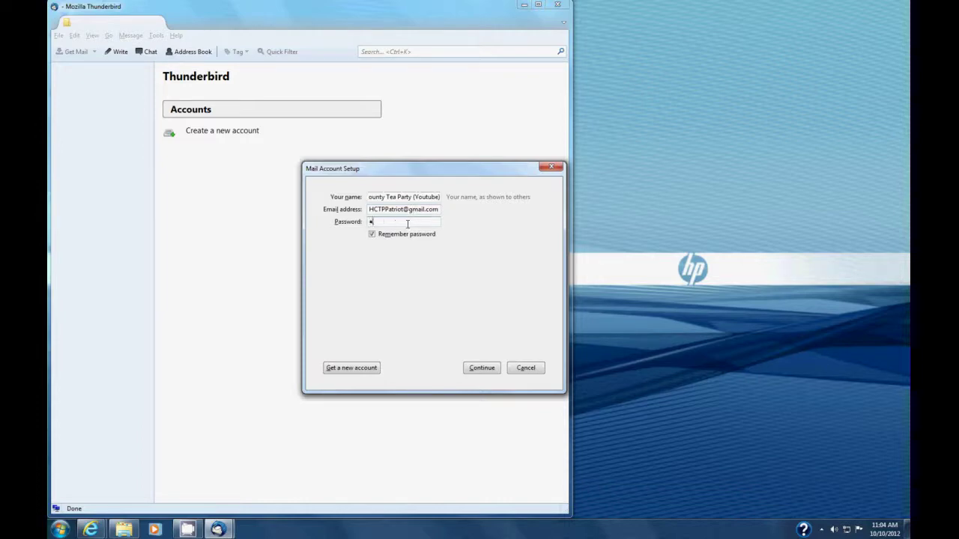
text(******)
click(481, 368)
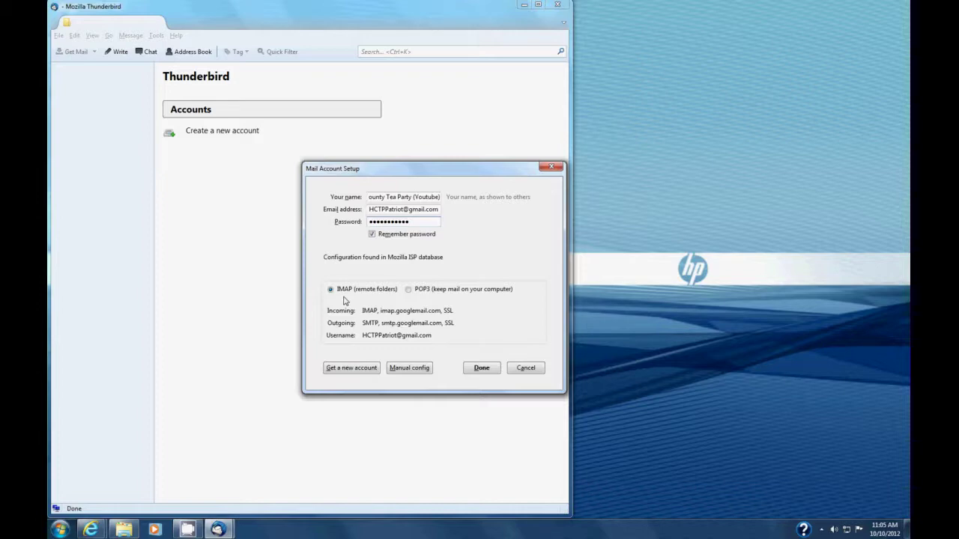
Step: Accept the detected IMAP (remote folders) configuration and finish adding the account
click(482, 370)
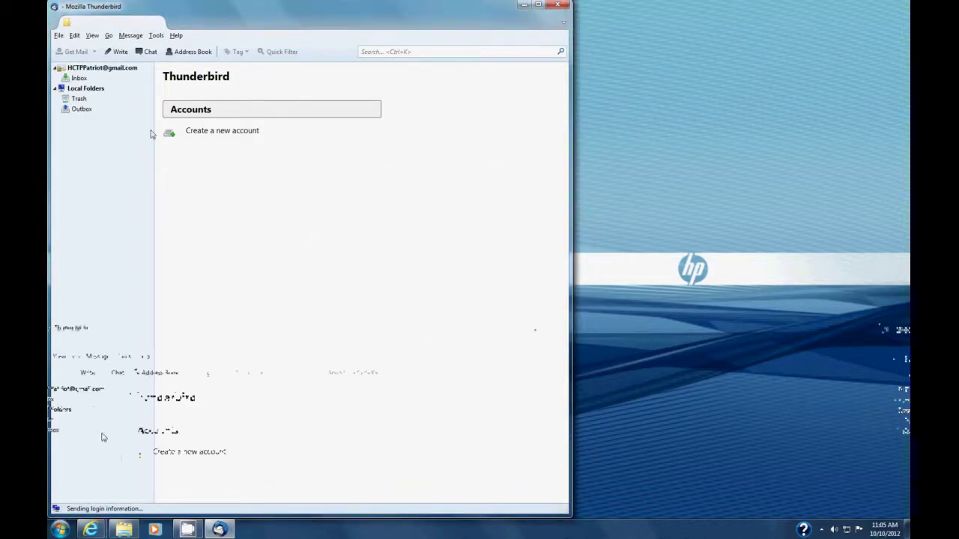
Step: Open the new account's Inbox, read the 'Re: Hello' reply, and move the window right
click(80, 79)
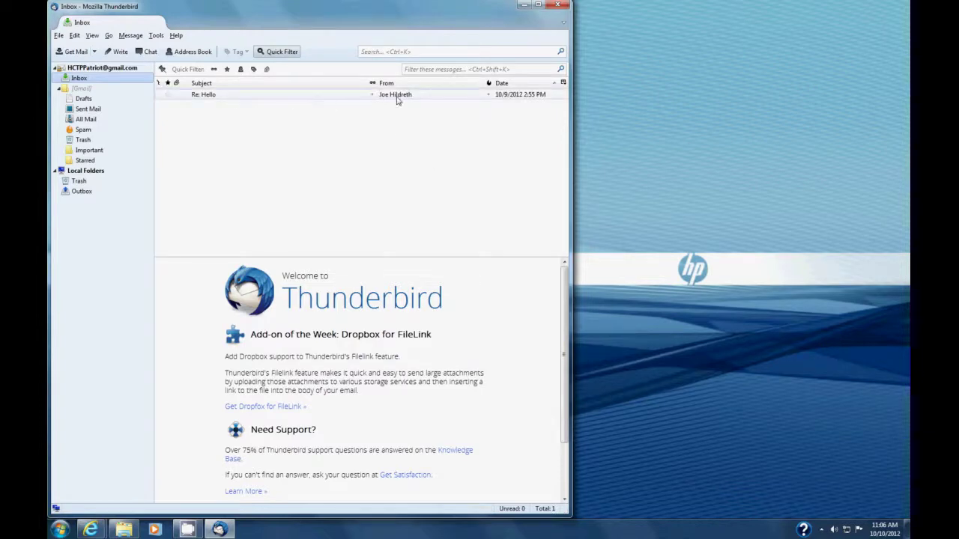
click(277, 95)
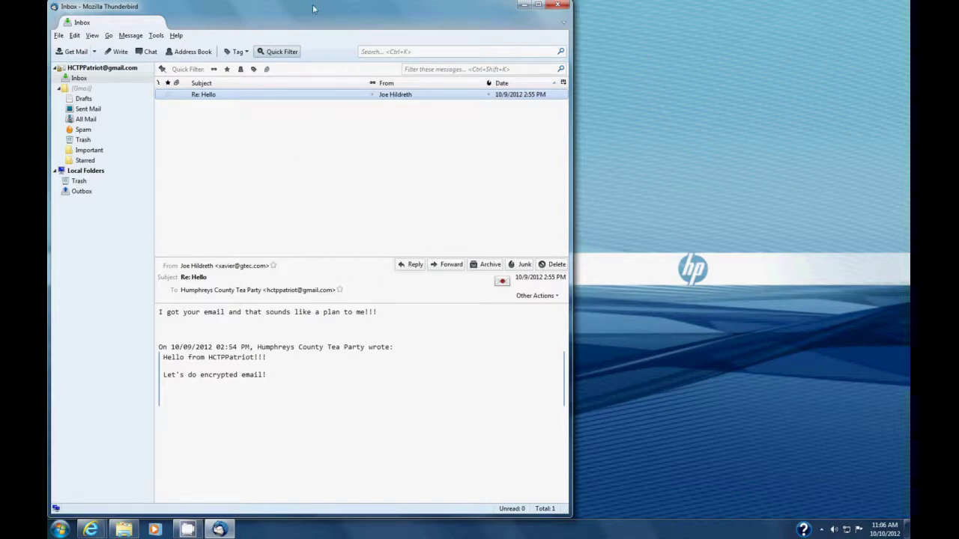
drag(316, 7, 455, 10)
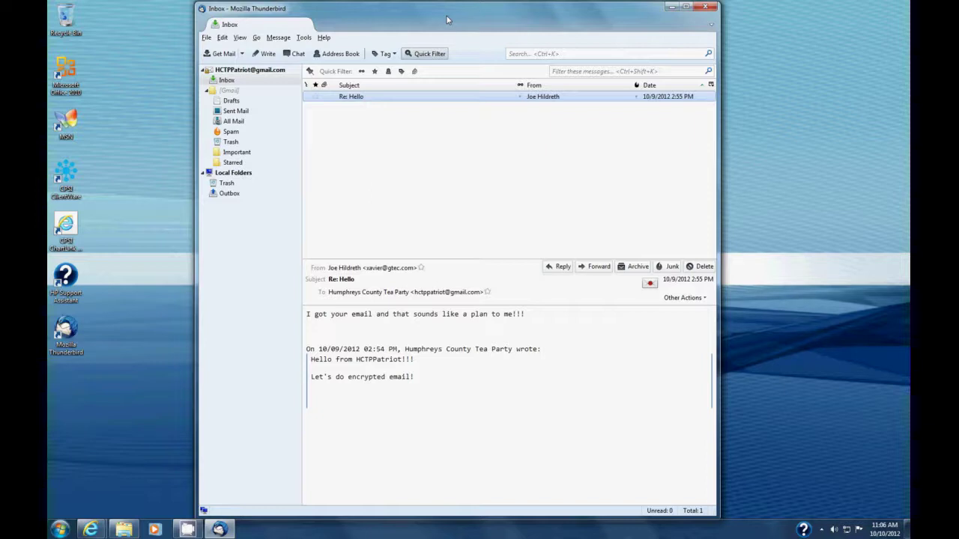
click(303, 37)
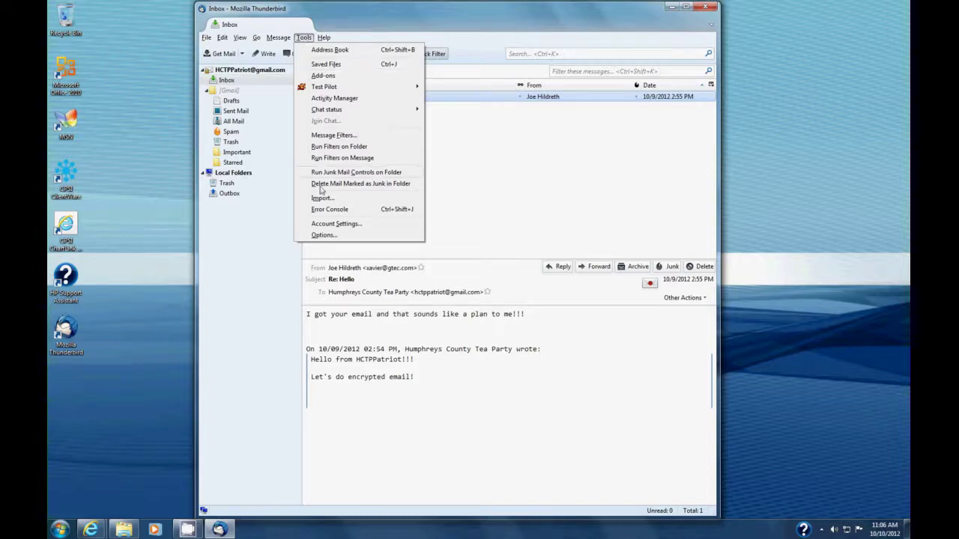
click(332, 225)
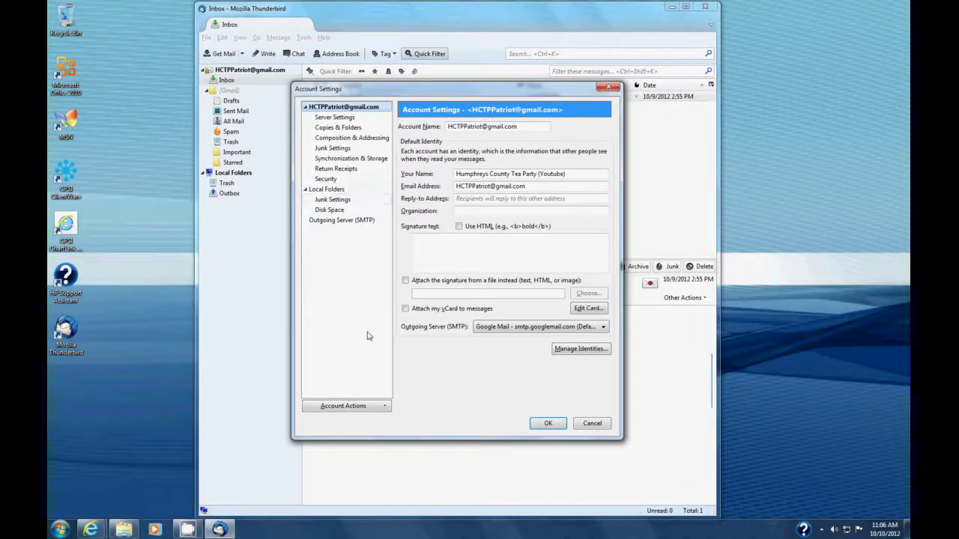
click(375, 410)
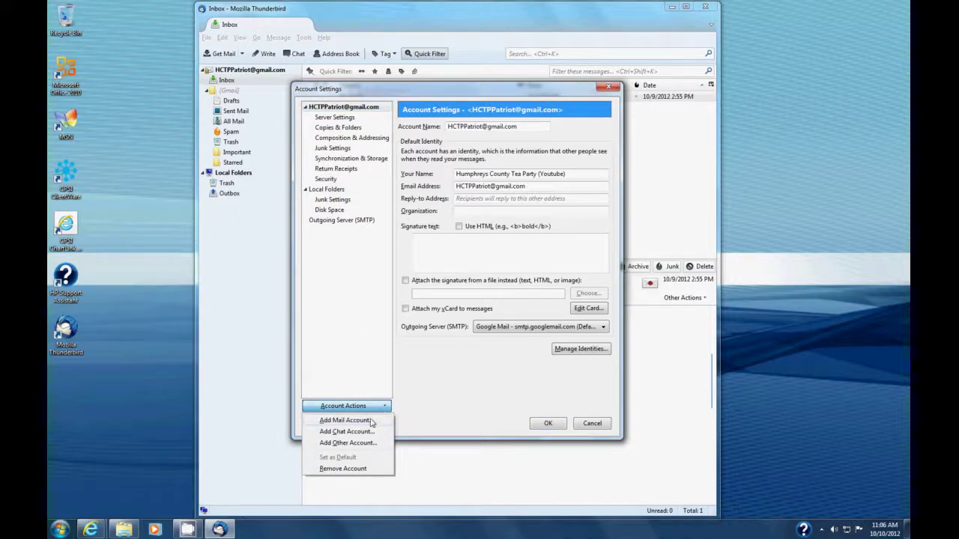
click(370, 421)
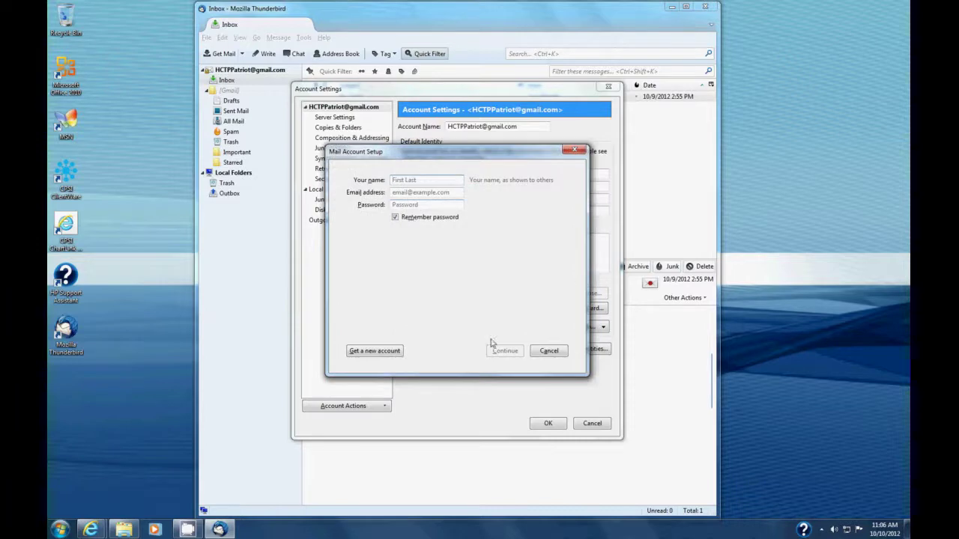
click(574, 149)
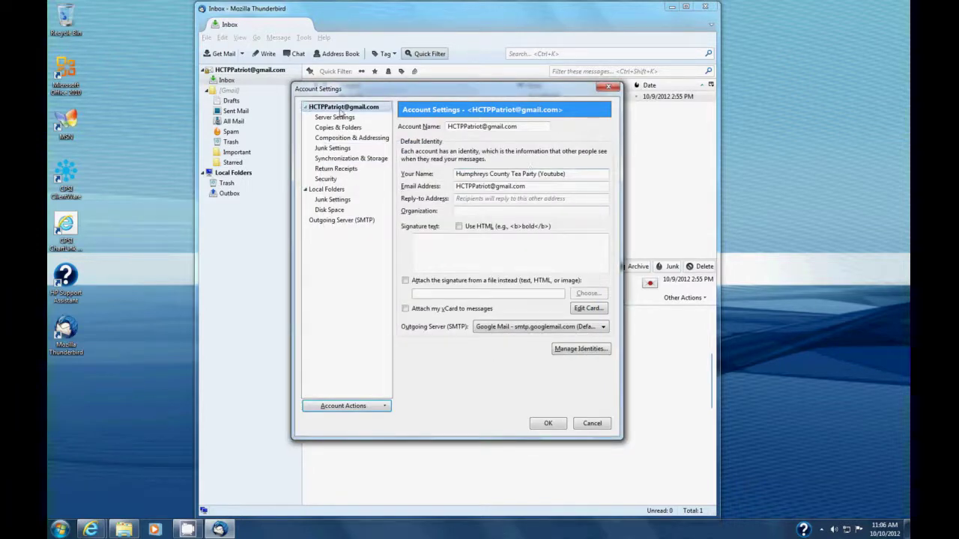
click(592, 424)
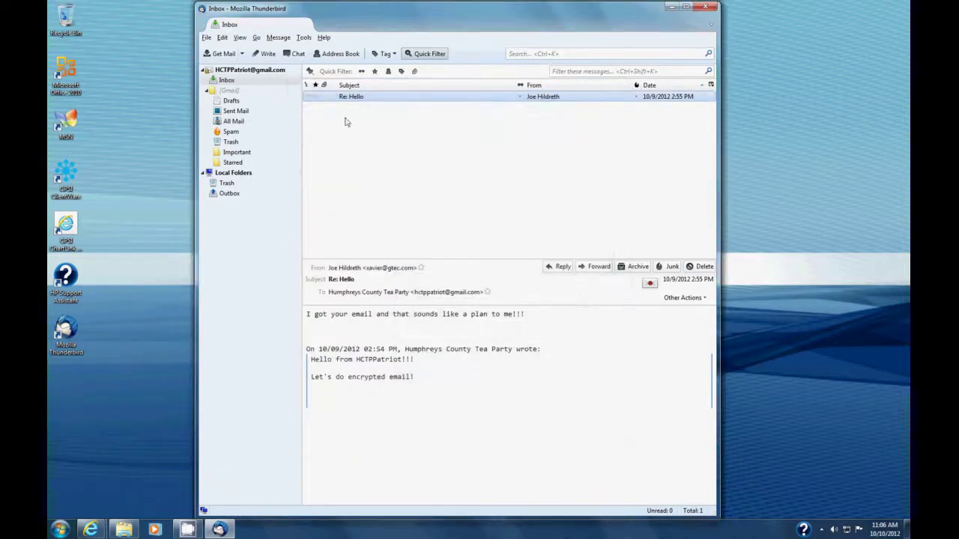
click(304, 37)
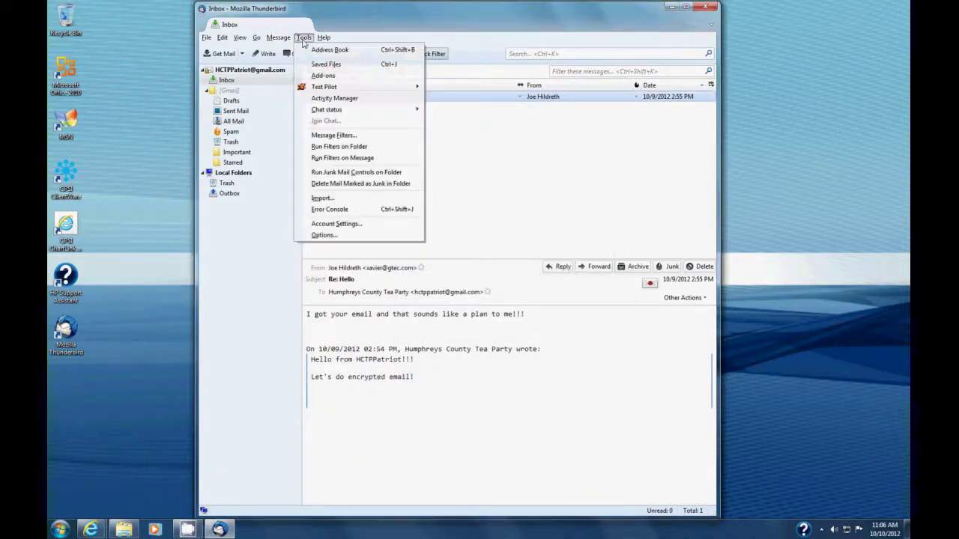
click(328, 223)
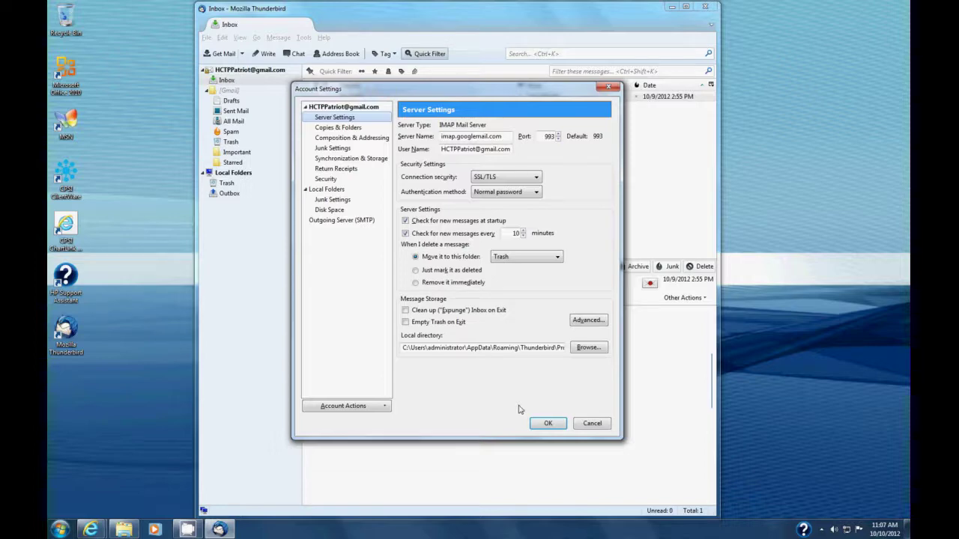
click(585, 424)
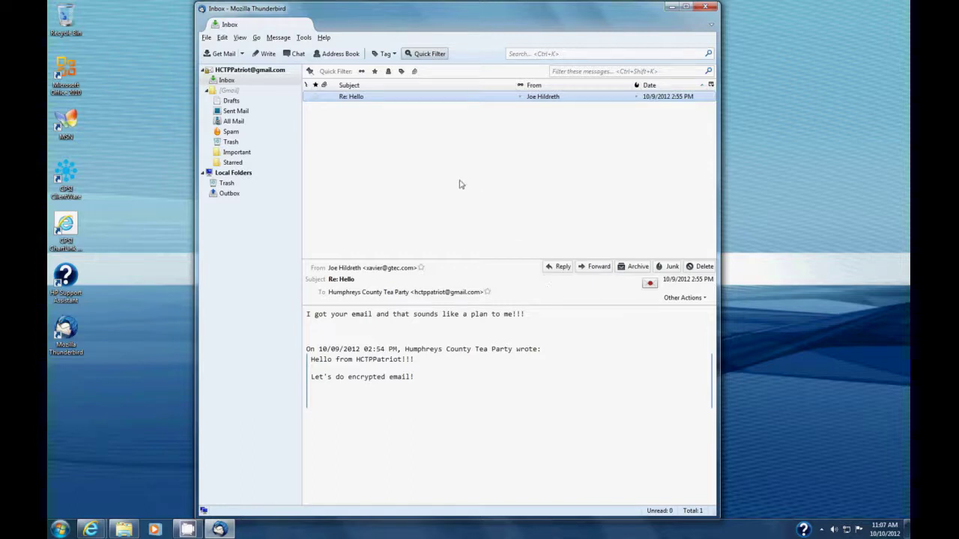
click(268, 54)
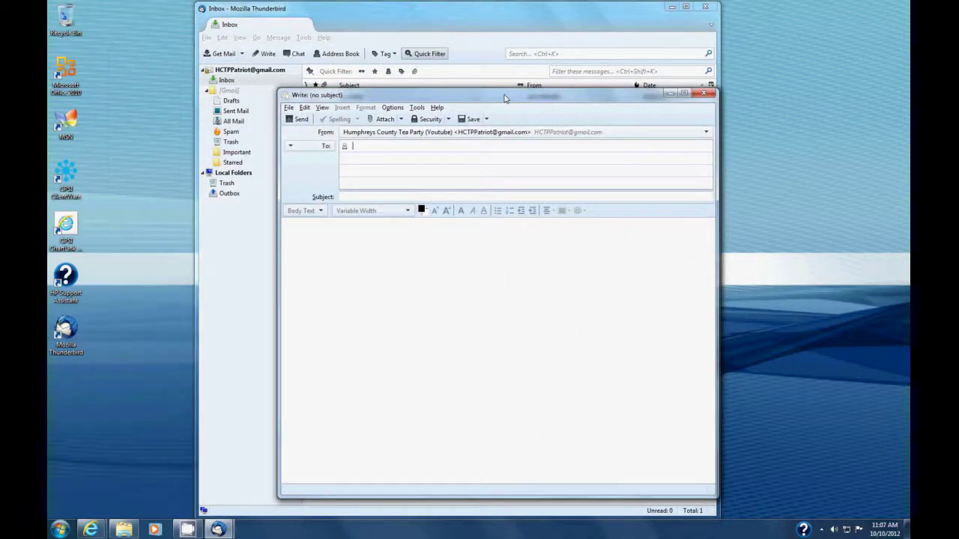
Step: Discard the empty draft and start a new message to the recipient with subject 'Hello Joe'
click(704, 93)
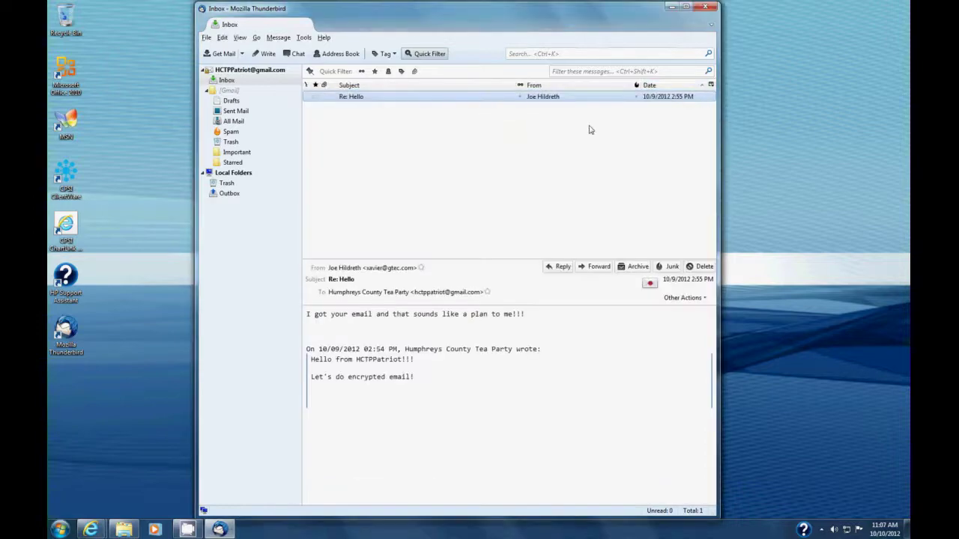
click(266, 54)
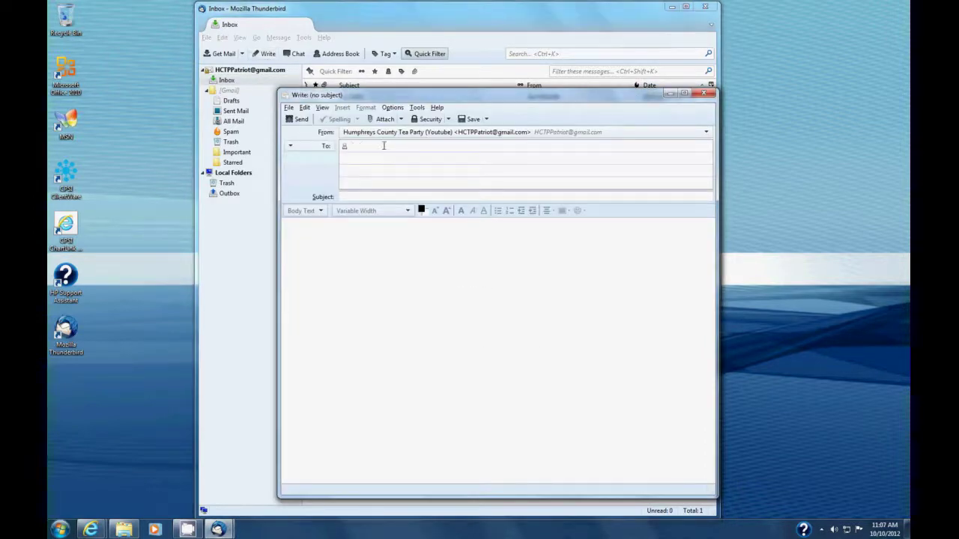
key(Tab)
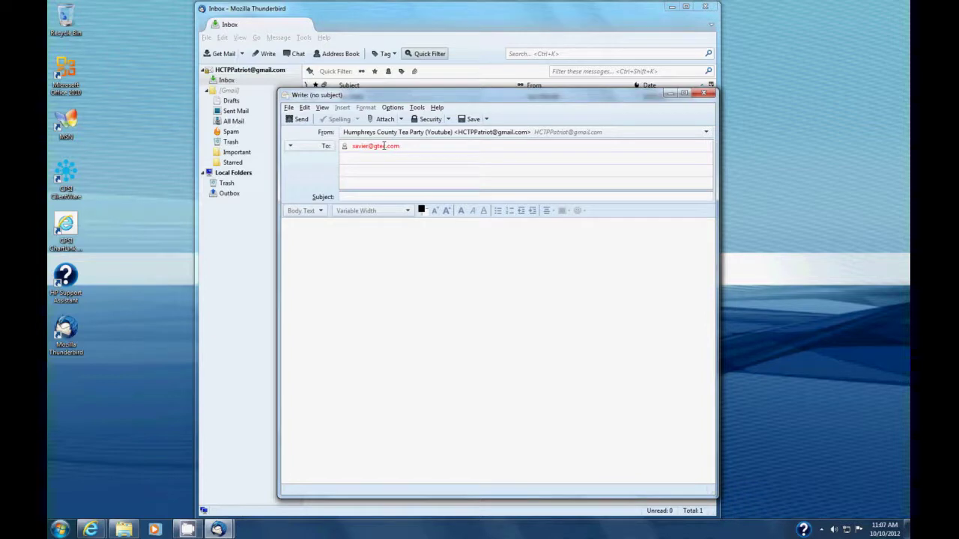
text(Hello Joe)
Step: Write the body 'Hello.' followed by 'Joe' on the next line, and send the email
key(Tab)
text(Hello)
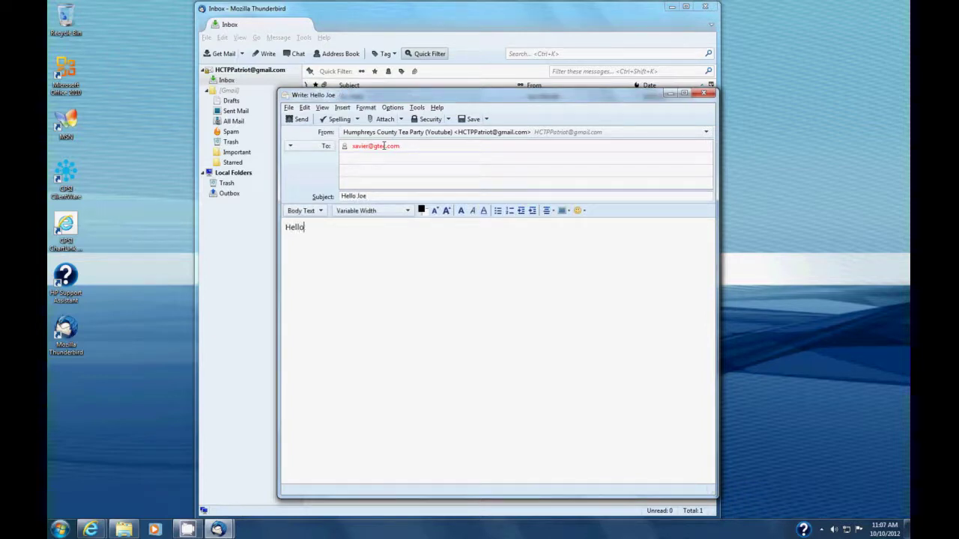
text(.)
key(Return)
key(Return)
text(Joe)
key(Return)
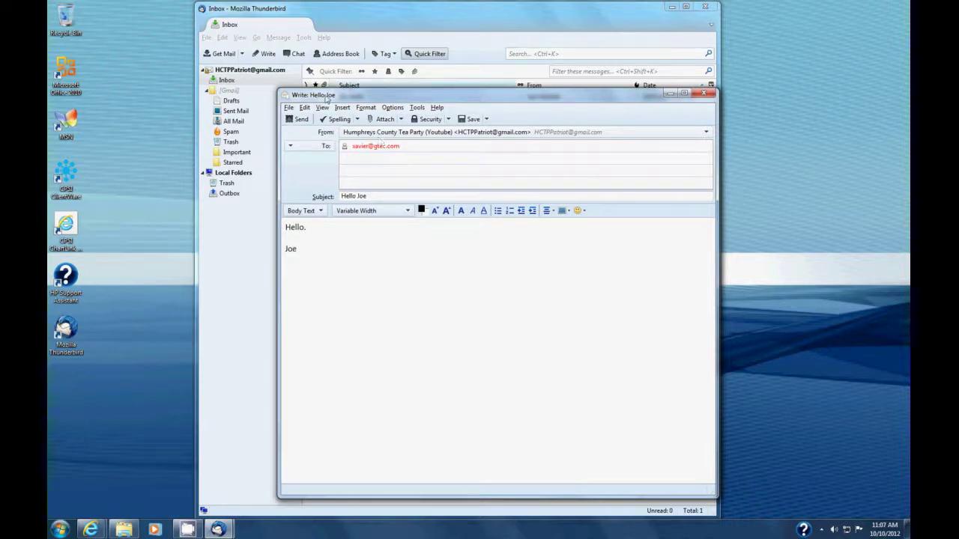
click(297, 121)
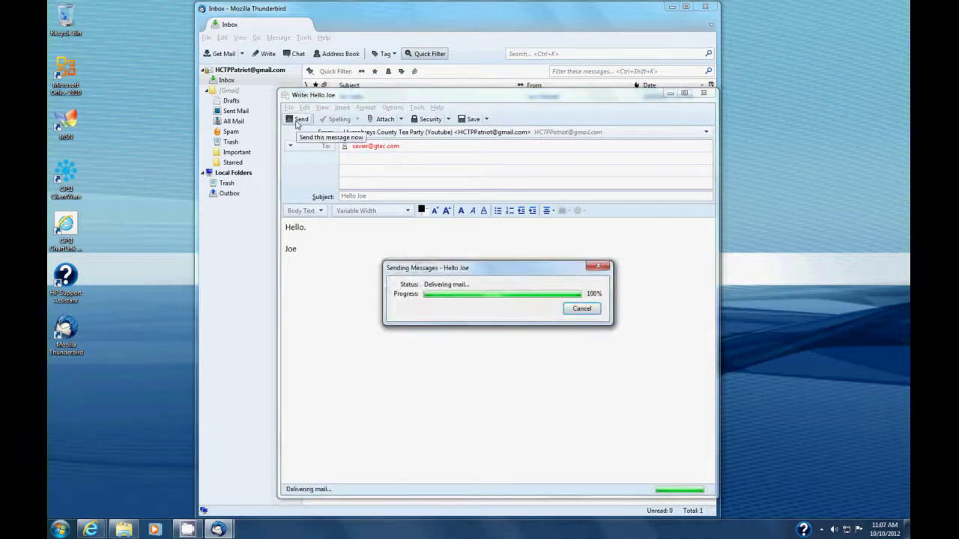